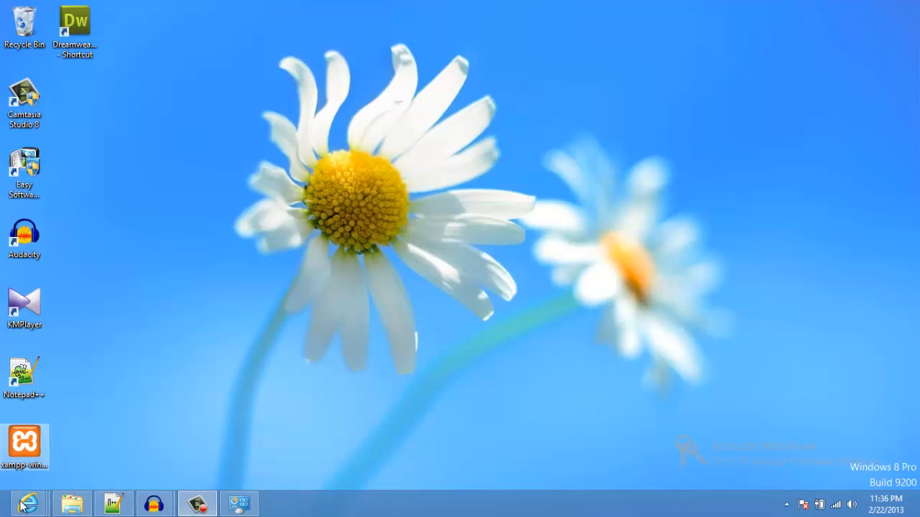
Review the Apache Friends and WampServer download pages open in the browser.
mouse_move(29, 509)
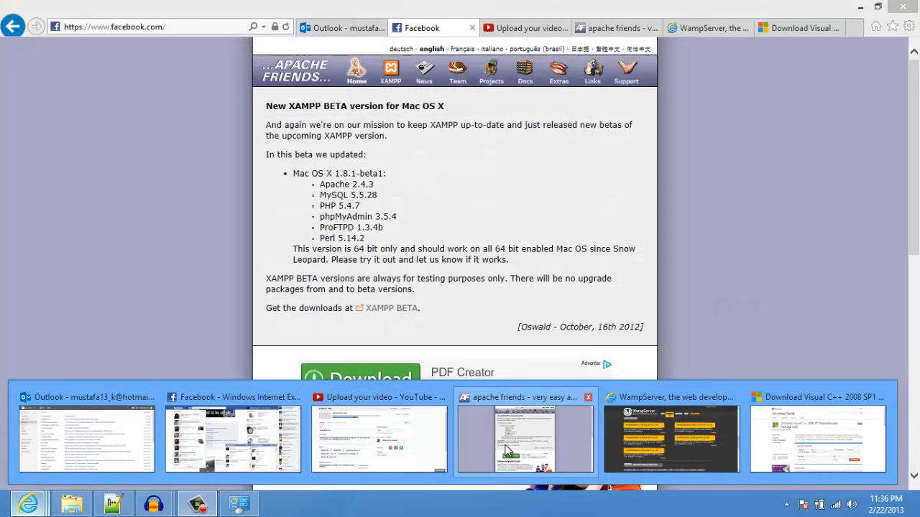
left_click(506, 446)
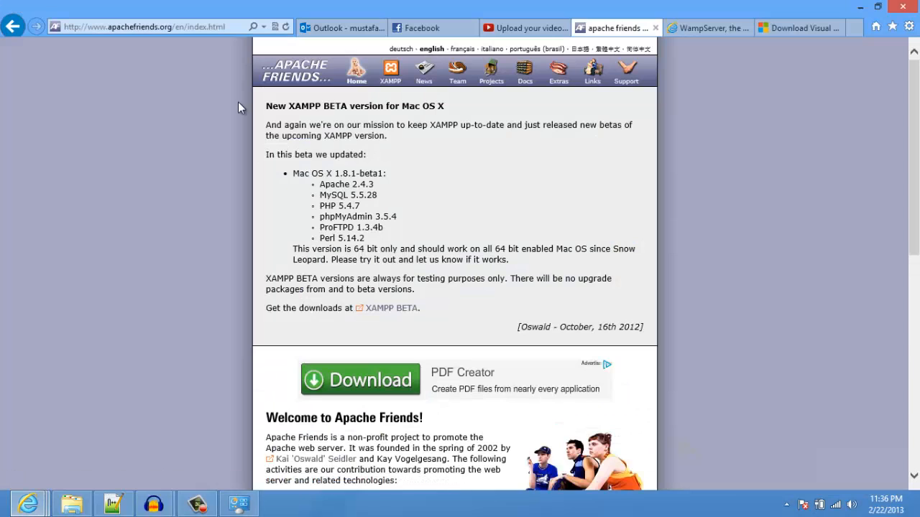
left_click(673, 30)
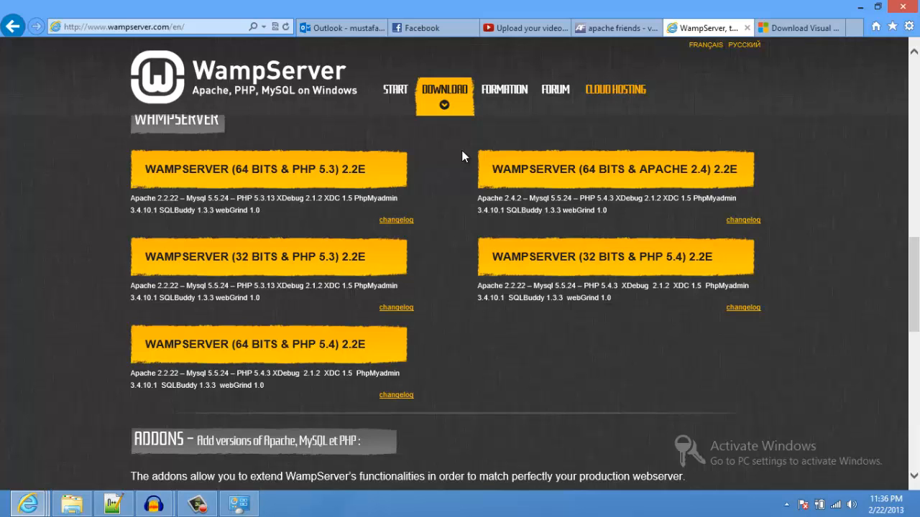
left_click(857, 7)
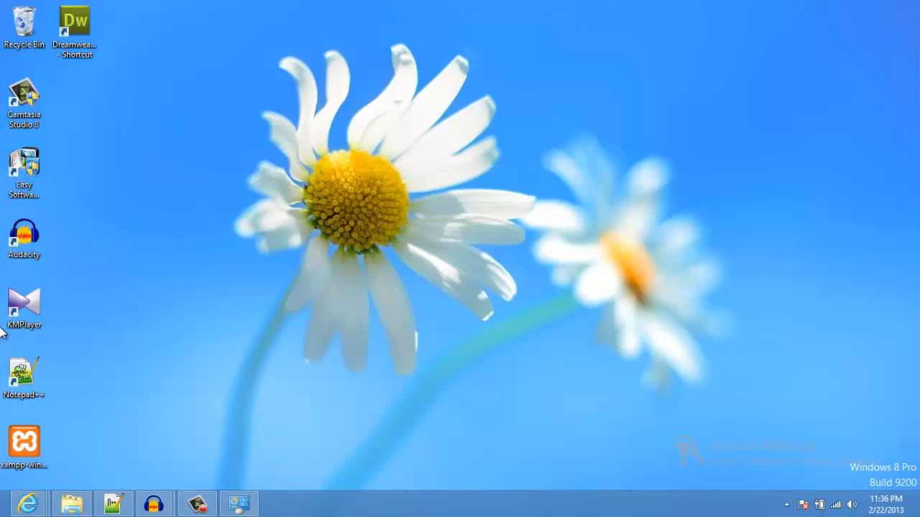
Launch the XAMPP installer with English as the language and decline opening the Visual C++ download page.
left_click(22, 443)
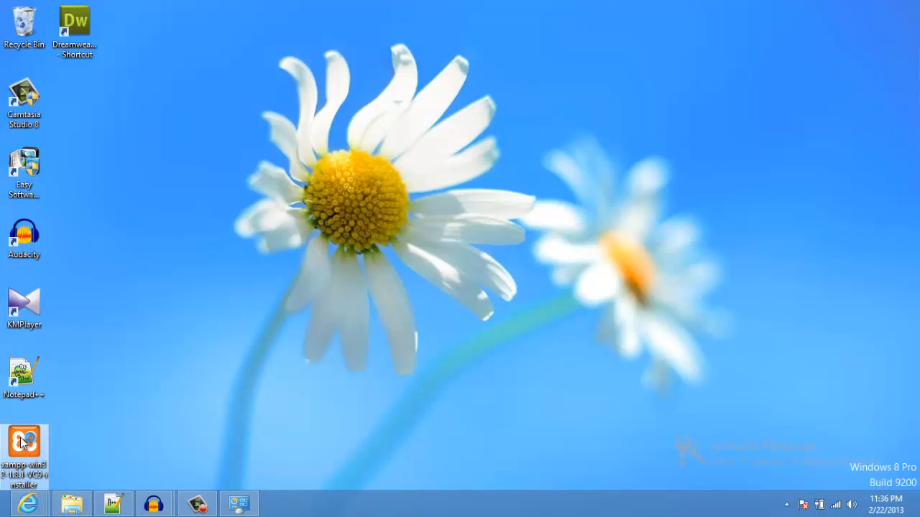
double_click(21, 443)
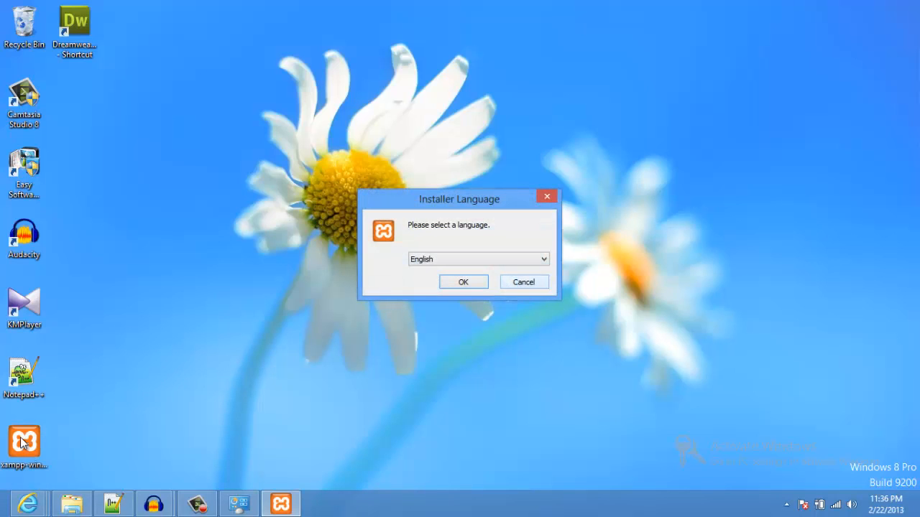
left_click(459, 284)
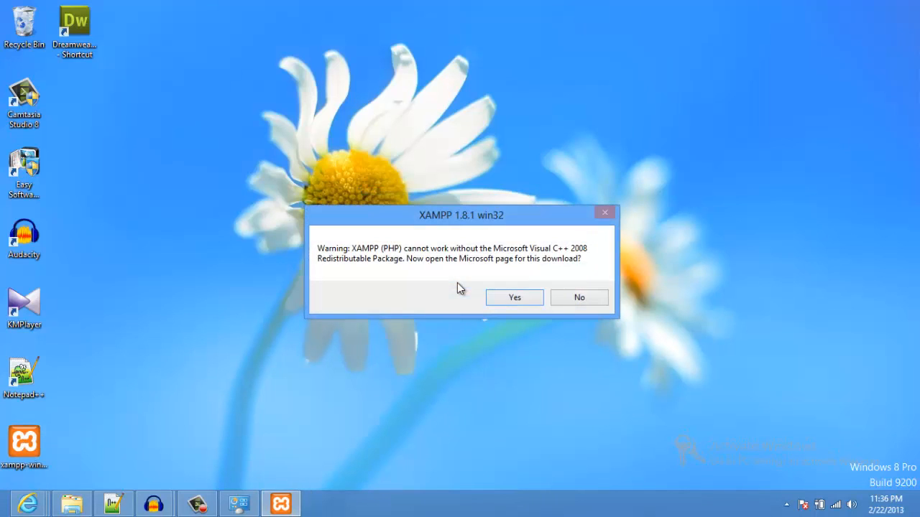
left_click(563, 299)
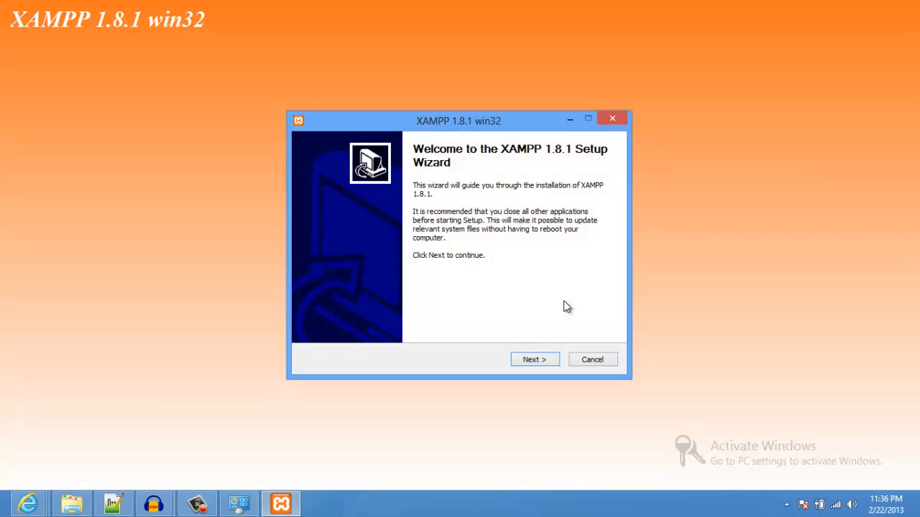
Advance the XAMPP 1.8.1 setup wizard and start installing into the c:\xampp destination folder.
left_click(536, 361)
left_click(536, 359)
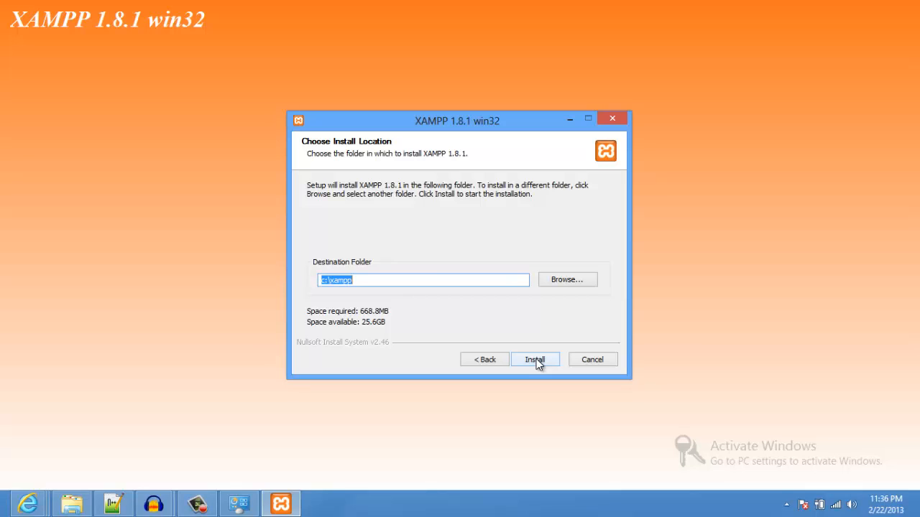
left_click(383, 281)
left_click_drag(357, 280, 304, 275)
left_click(533, 357)
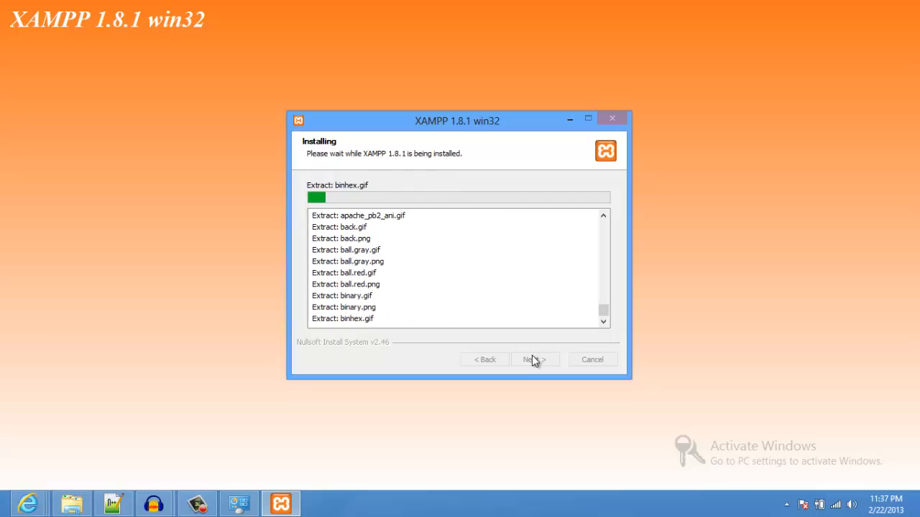
left_click(190, 503)
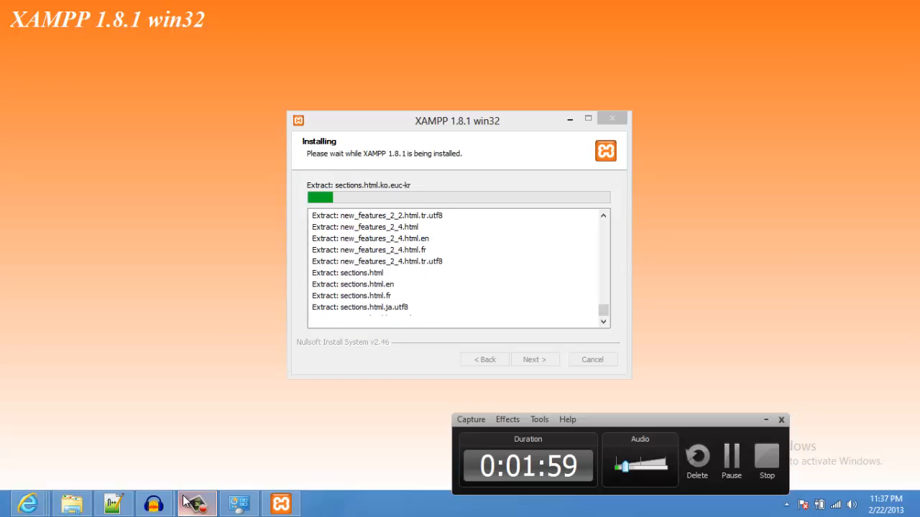
left_click(730, 467)
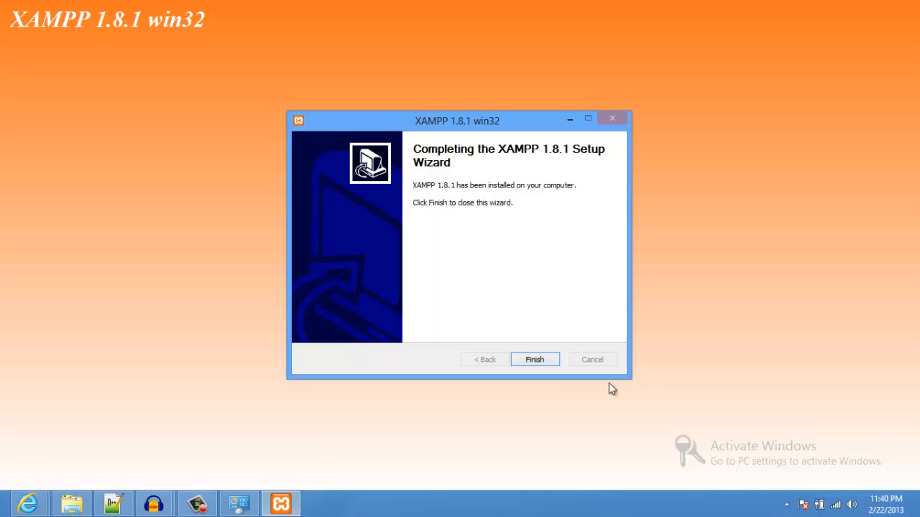
Finish the setup wizard and agree to start the XAMPP Control Panel.
left_click(545, 363)
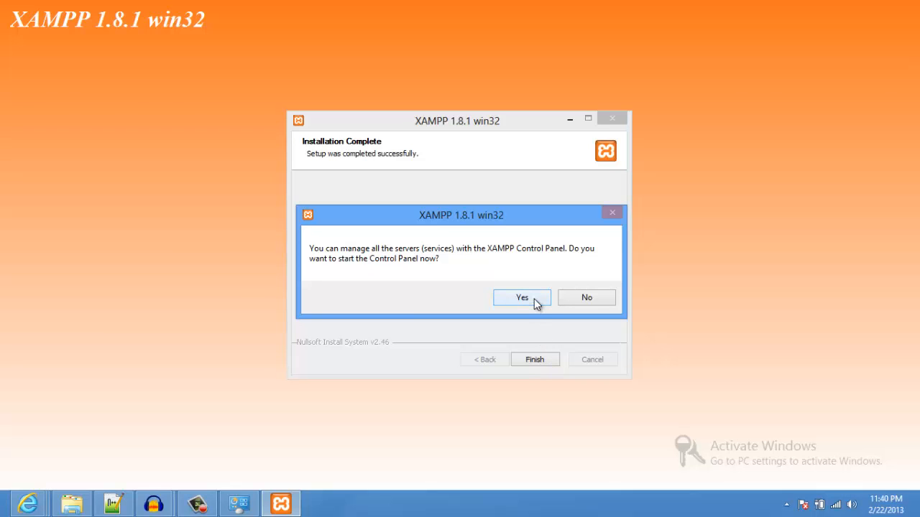
left_click(535, 299)
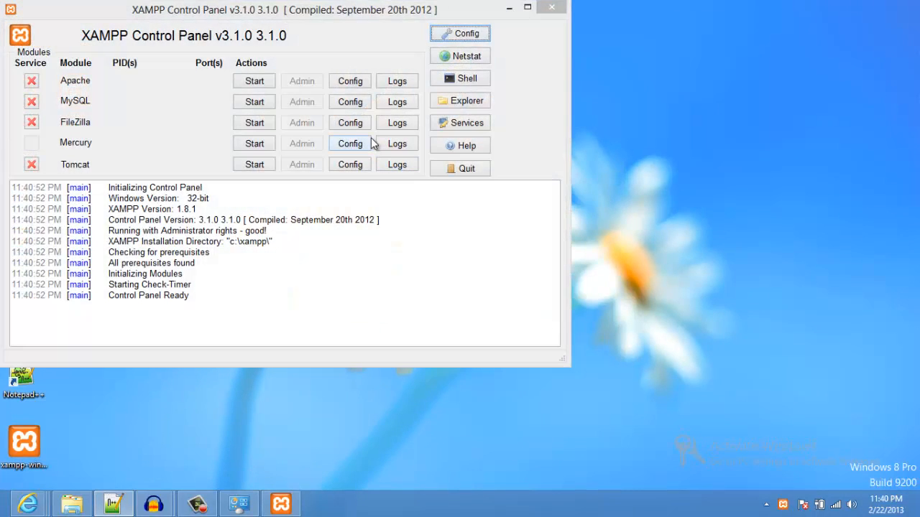
Reposition the XAMPP Control Panel window and start the Apache module, then minimize the panel.
left_click_drag(480, 5, 646, 55)
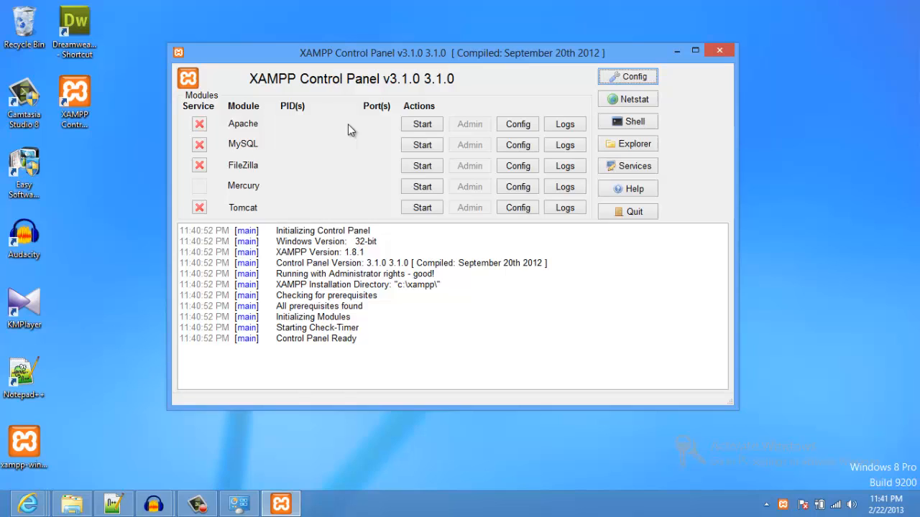
left_click(424, 125)
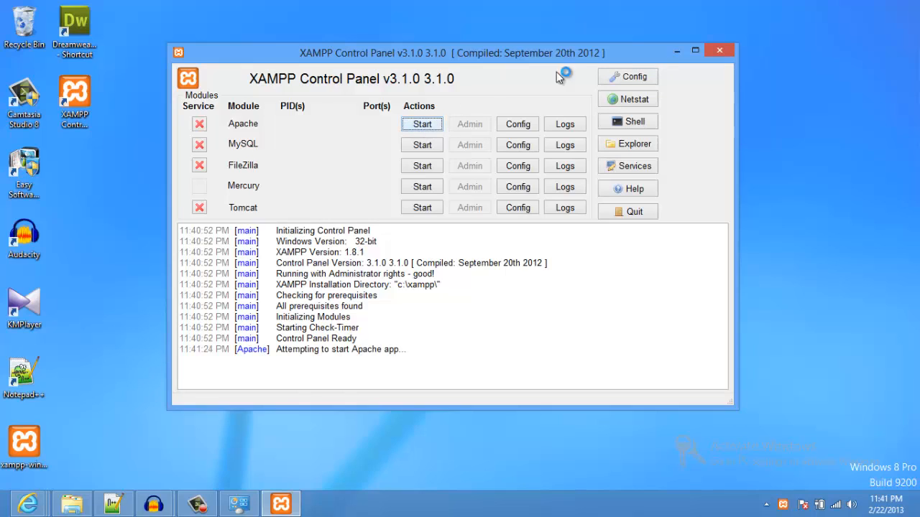
left_click(676, 51)
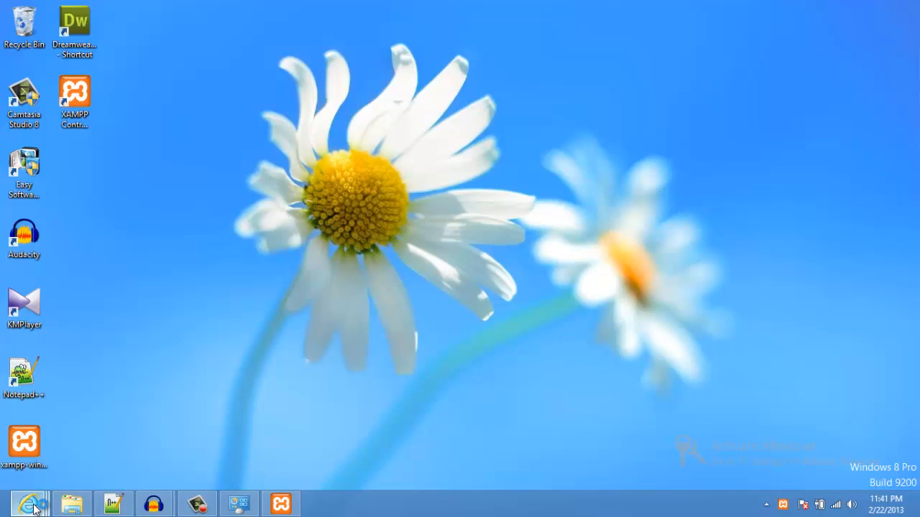
Open localhost in a new browser tab and choose English on the XAMPP splash page to check the installation.
mouse_move(34, 508)
mouse_move(755, 416)
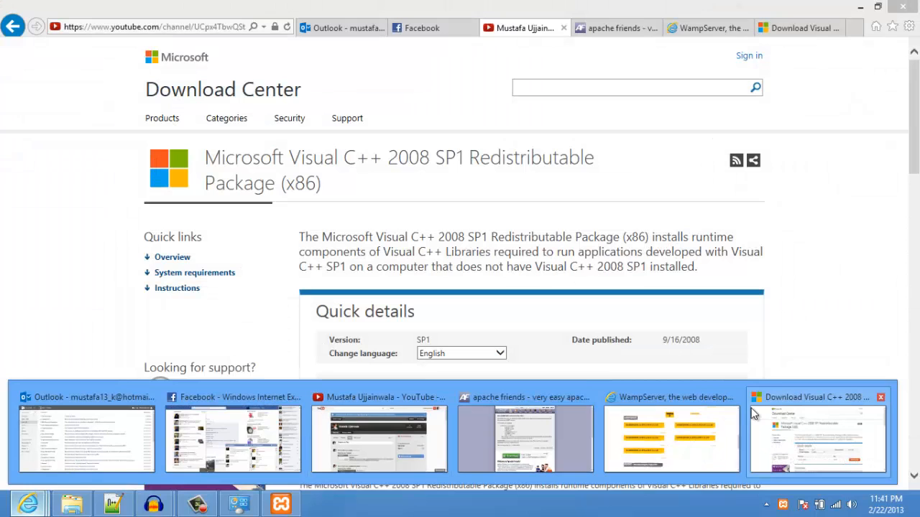
left_click(812, 425)
left_click(853, 30)
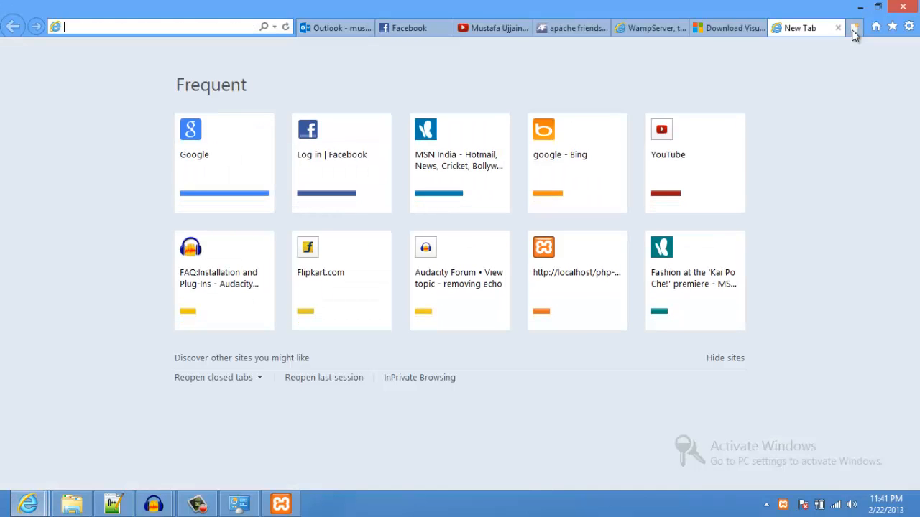
type("localhost/")
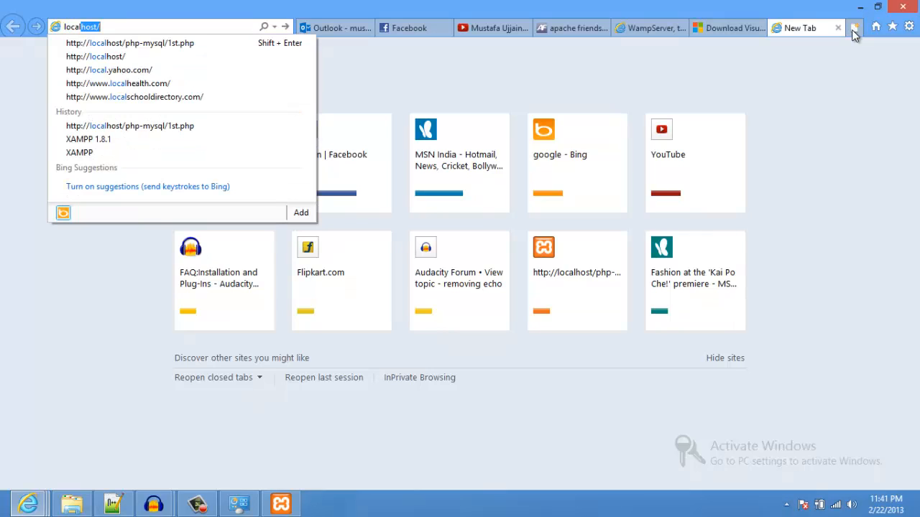
key("Return")
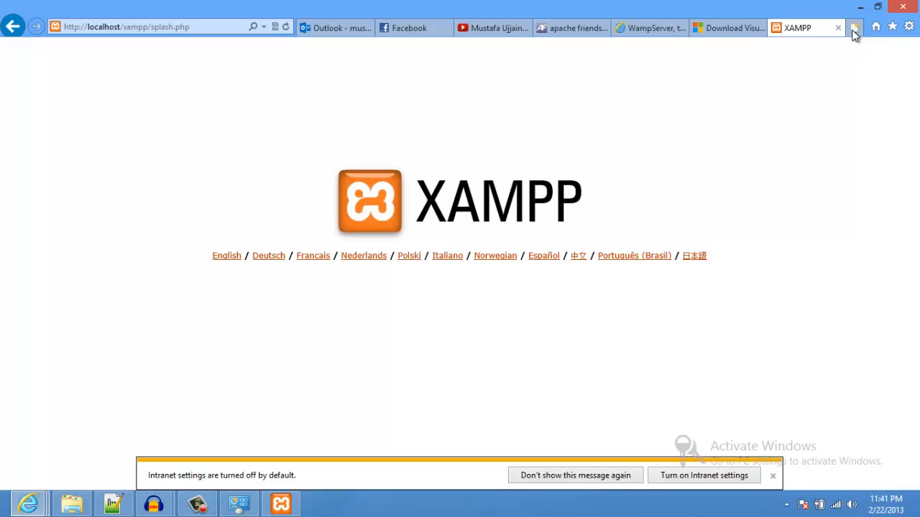
left_click(226, 257)
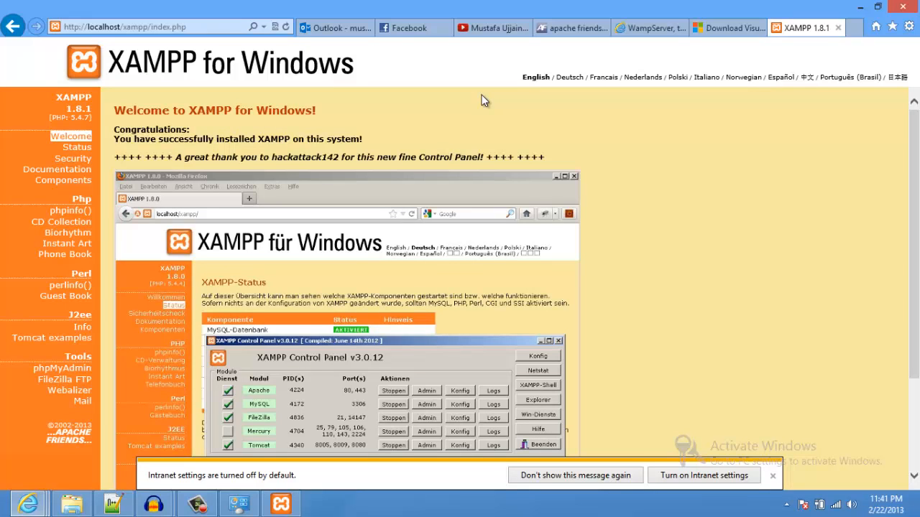
left_click(861, 8)
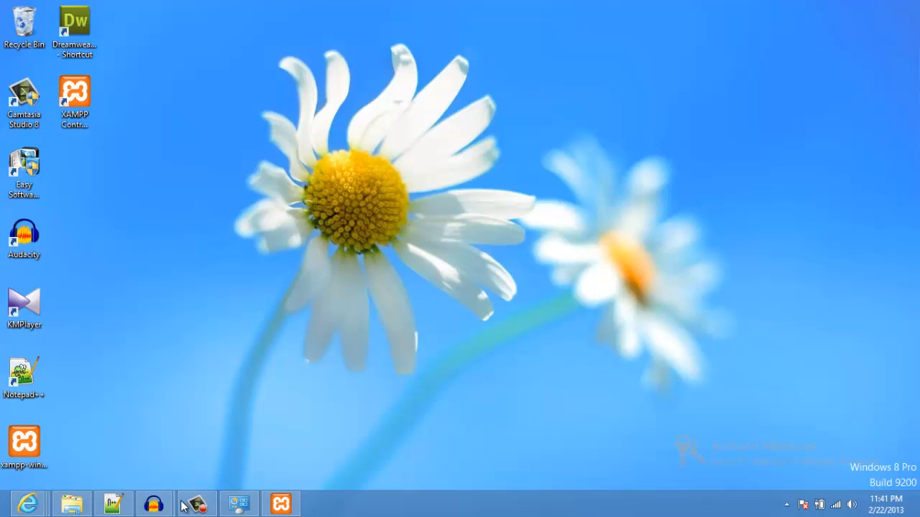
Create a new Notepad++ document containing opening <?php and closing ?> tags with a blank line between.
left_click(115, 505)
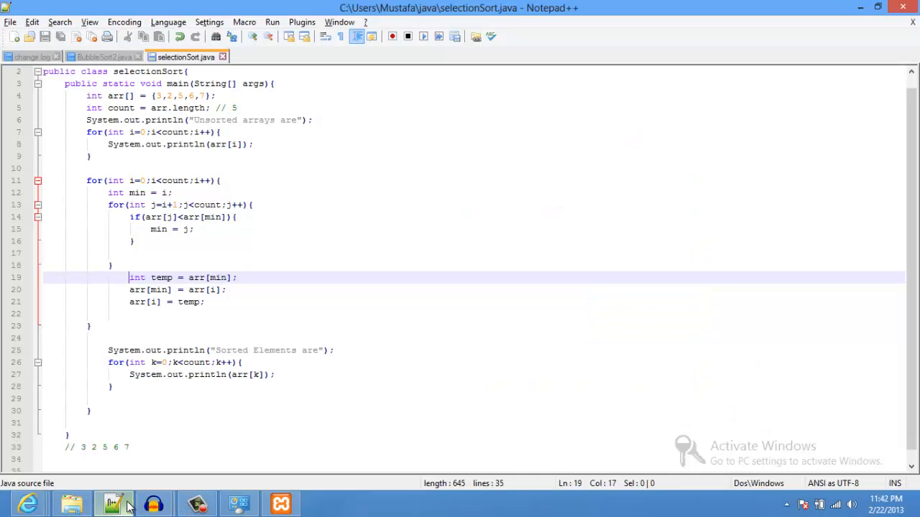
key("ctrl+n")
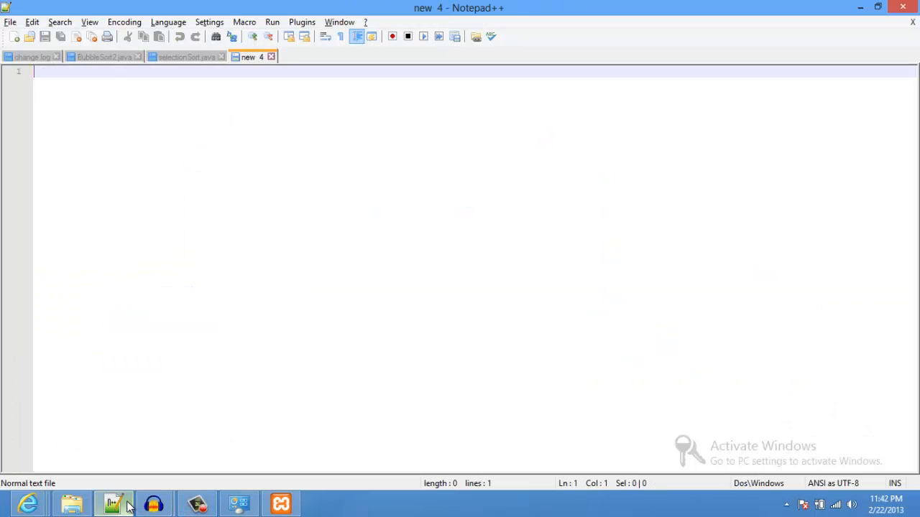
type("<?php")
key("Return")
key("Return")
key("Return")
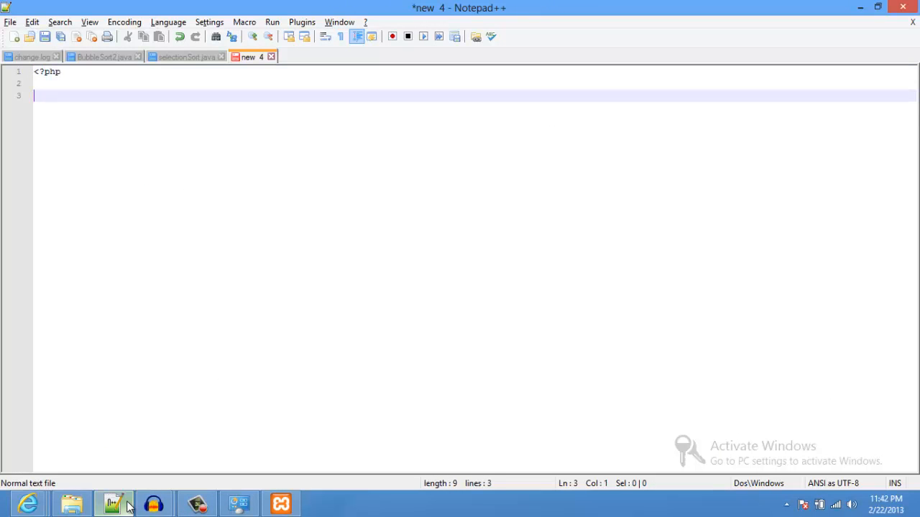
type("?>")
key("Up")
key("Up")
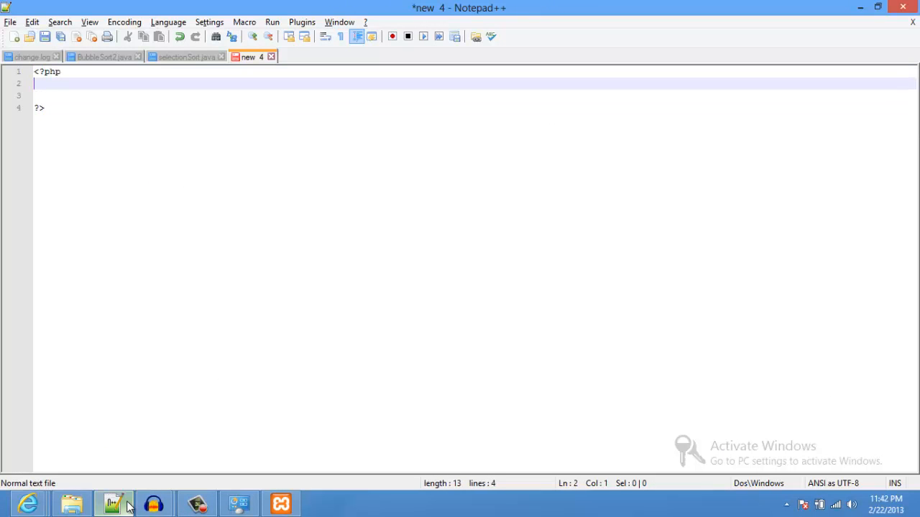
Write the statement echo "Welcome to PHP"; inside the PHP tags.
type("echo \"J")
key("BackSpace")
type("Welocme ")
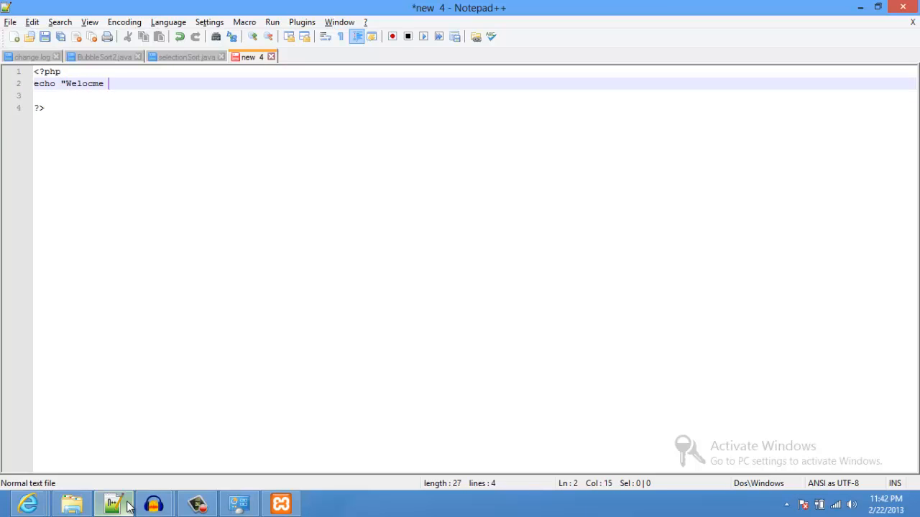
type("to PHP\";")
key("Left")
key("Left")
key("Left")
key("Left")
key("Left")
key("Left")
key("Left")
key("Left")
key("Left")
key("Left")
type("o")
Open the Save As dialog for the new document and browse to the htdocs folder under C:\xampp.
key("ctrl+s")
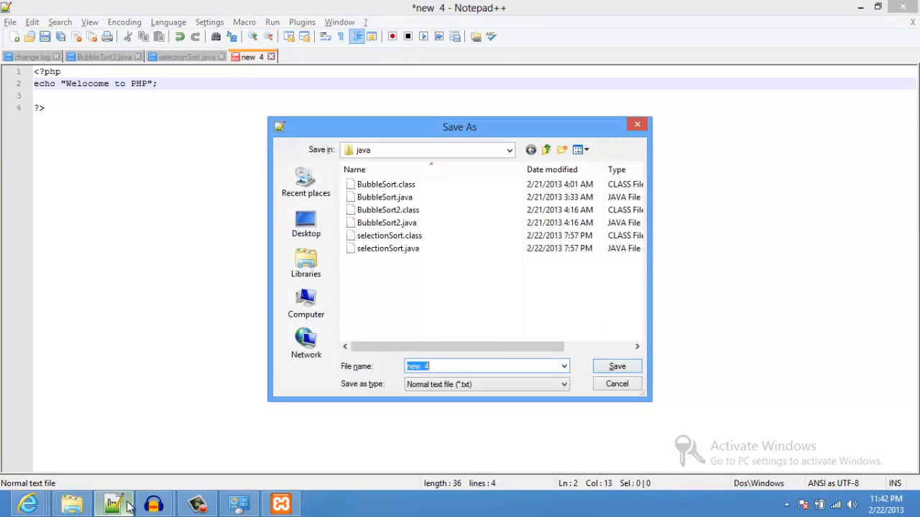
left_click(547, 151)
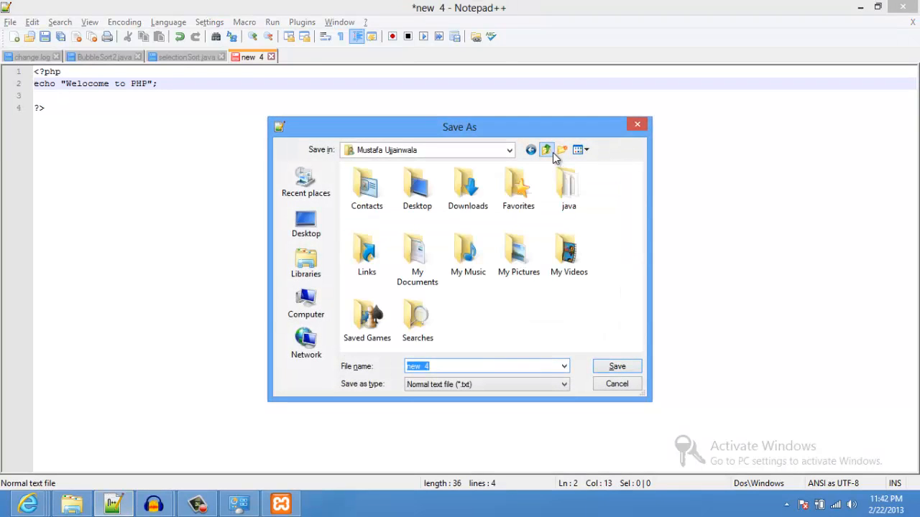
left_click(293, 305)
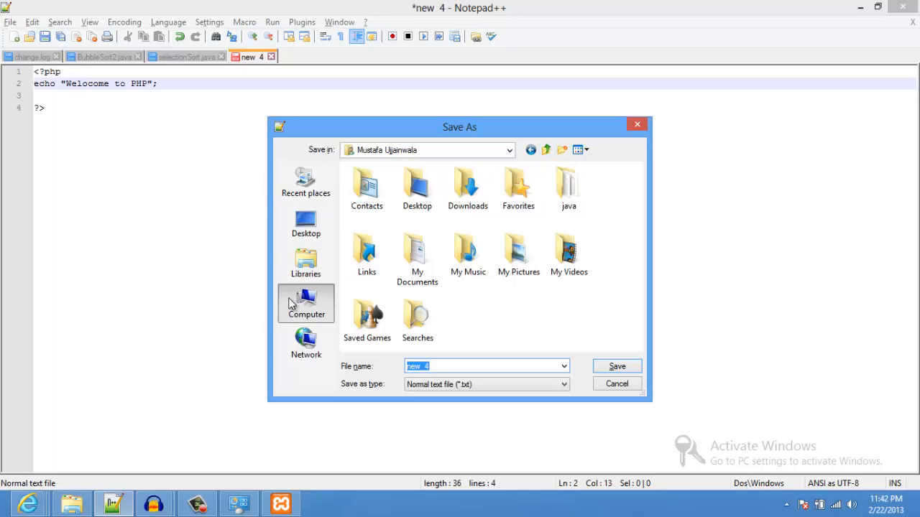
double_click(412, 192)
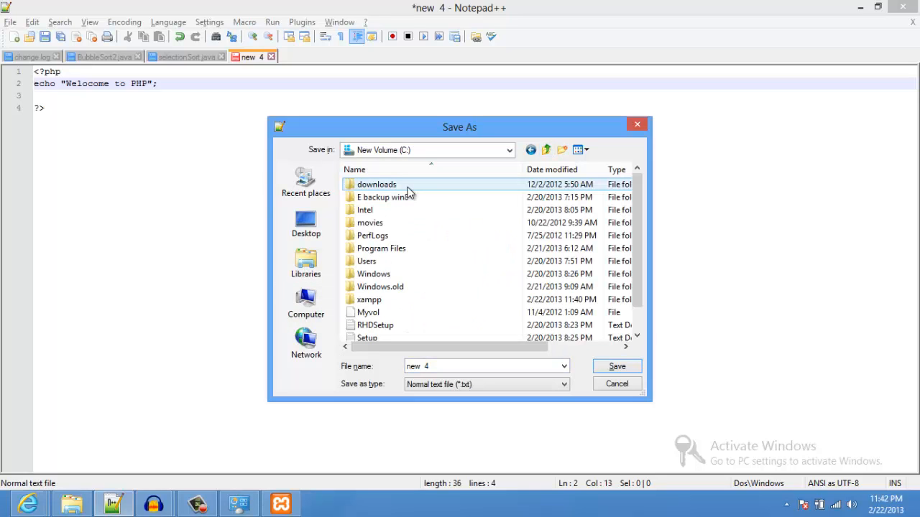
left_click(364, 298)
double_click(361, 300)
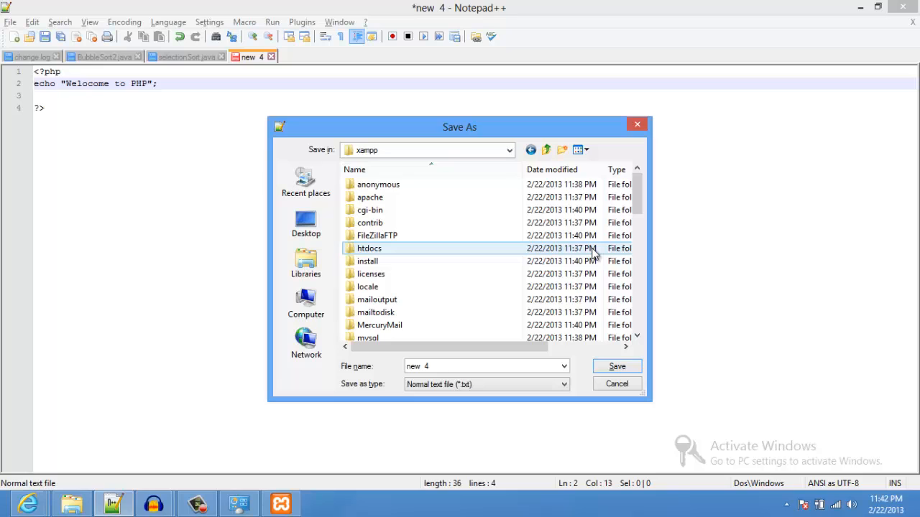
double_click(468, 248)
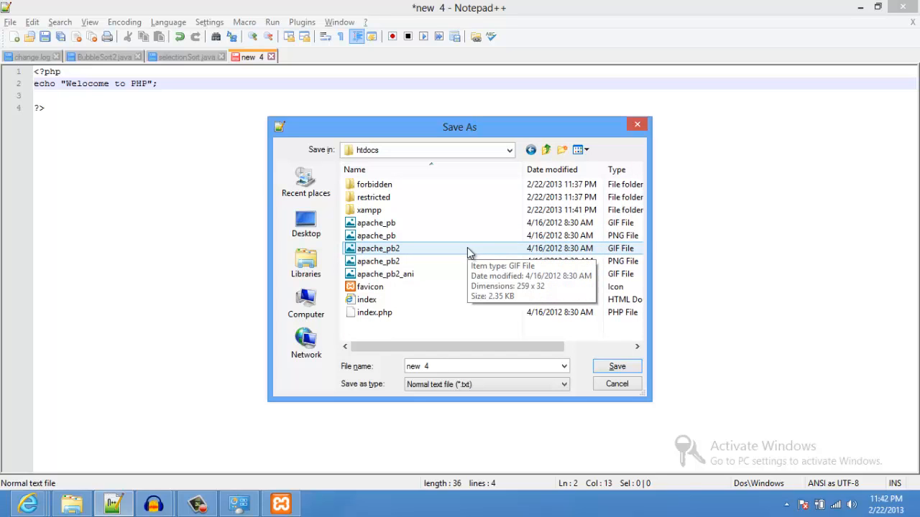
Create a new folder named php-mysql inside htdocs and open it.
left_click(561, 150)
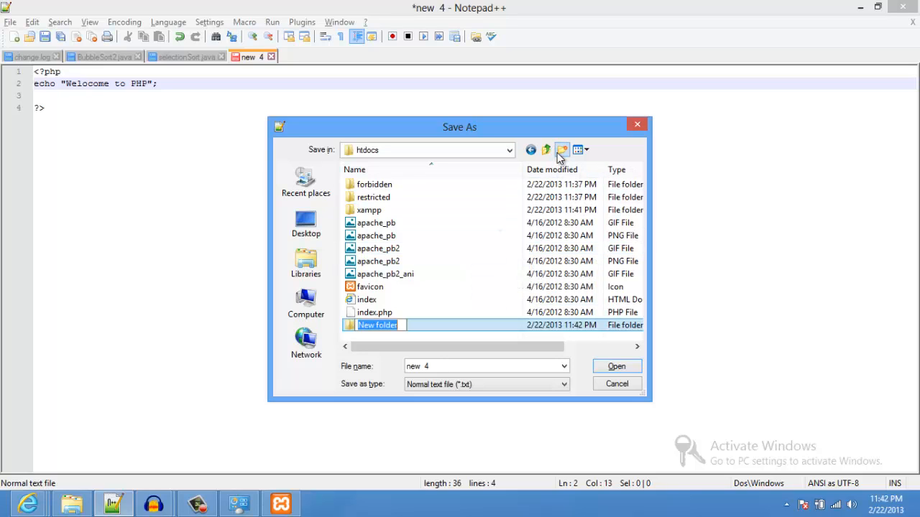
key("BackSpace")
type("php")
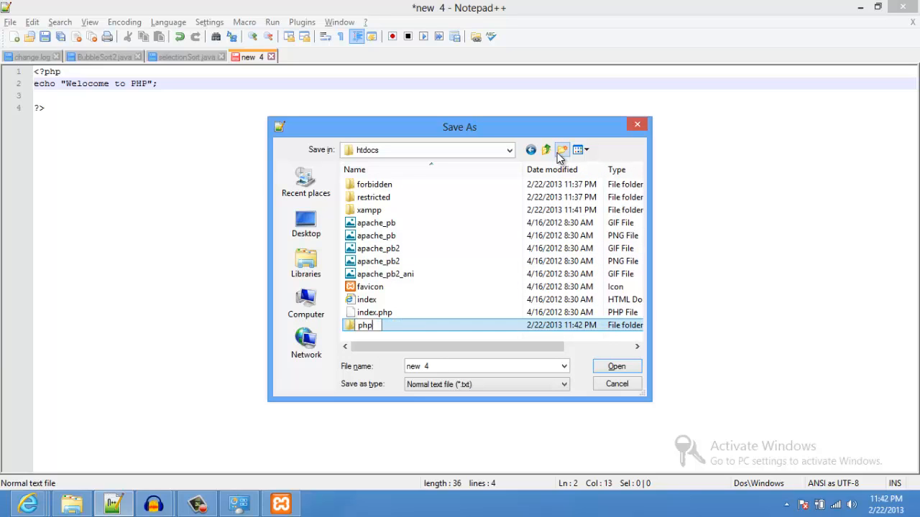
type("-mysql")
key("Return")
key("Return")
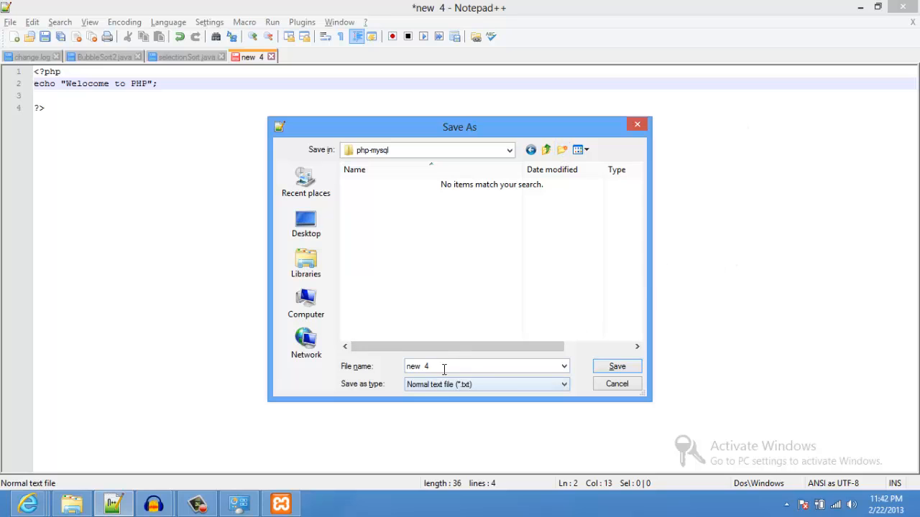
Save the document as 1st.php in the php-mysql folder.
left_click_drag(443, 368, 310, 368)
key("BackSpace")
type("1s")
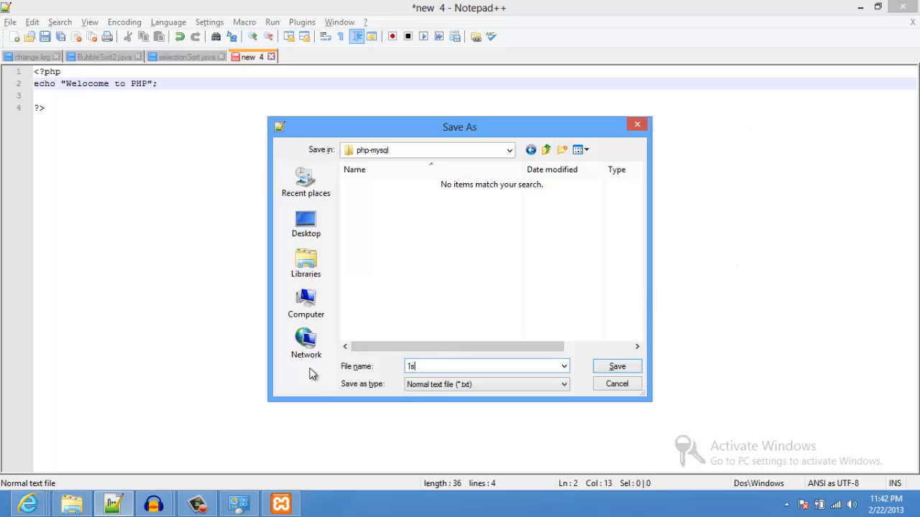
type("t.php")
key("Return")
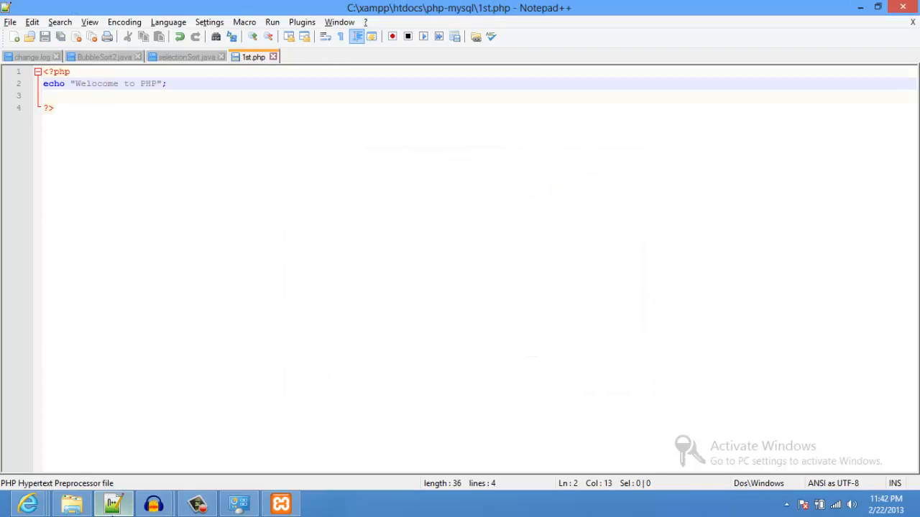
left_click(28, 504)
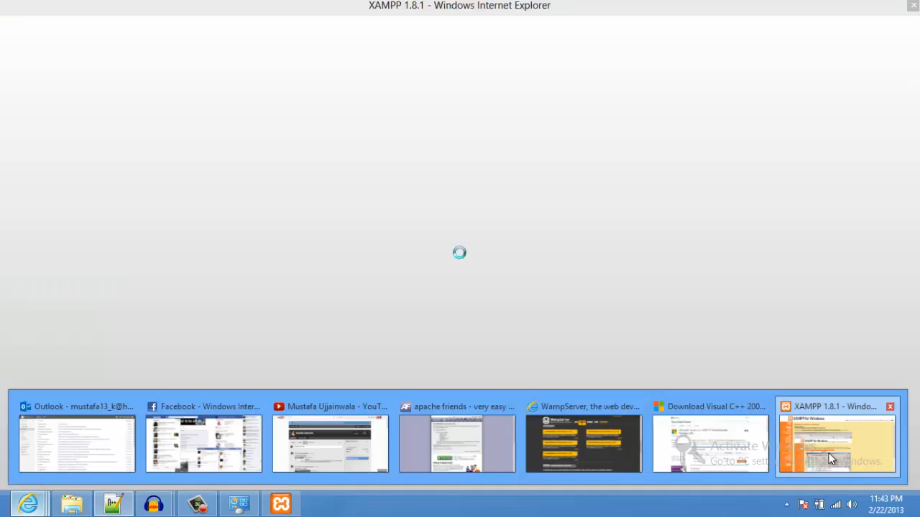
left_click(829, 452)
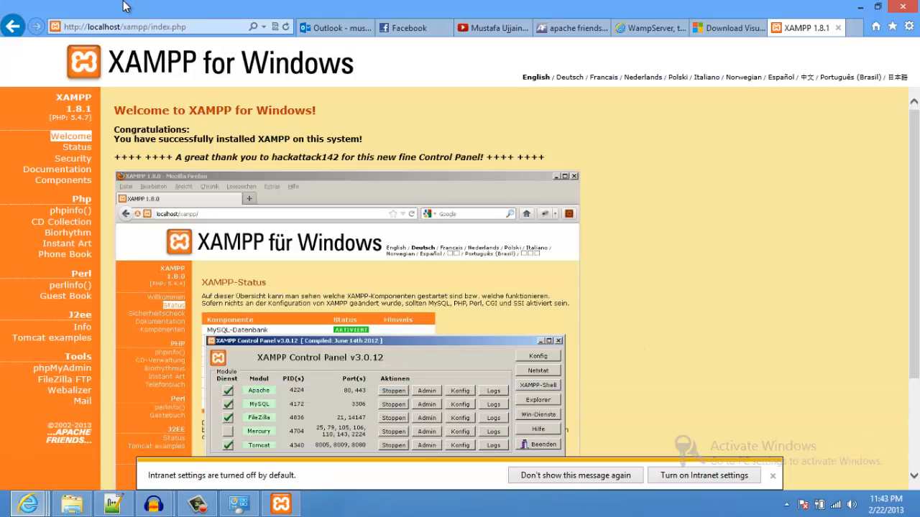
left_click(200, 27)
left_click(200, 27)
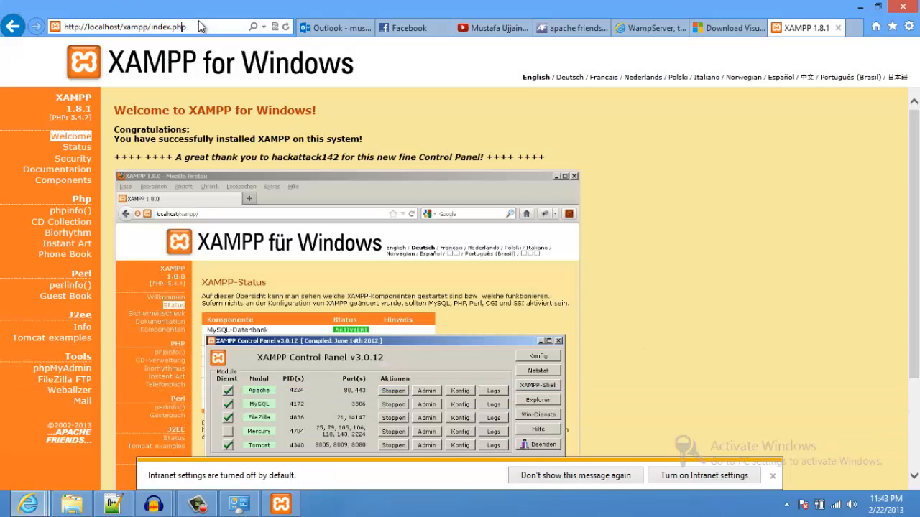
key("BackSpace")
key("BackSpace")
key("BackSpace")
key("BackSpace")
key("BackSpace")
key("BackSpace")
key("BackSpace")
key("BackSpace")
key("BackSpace")
key("BackSpace")
key("BackSpace")
key("BackSpace")
key("BackSpace")
key("BackSpace")
key("BackSpace")
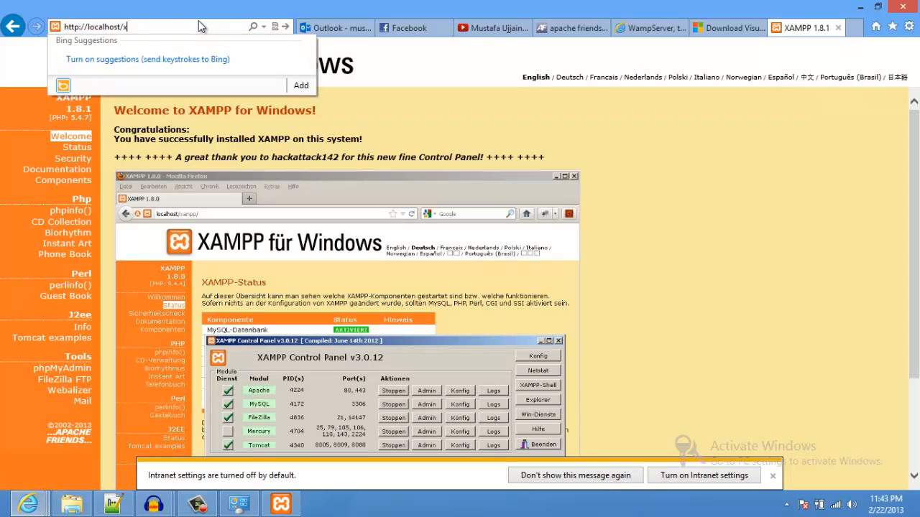
type("php-mysql/")
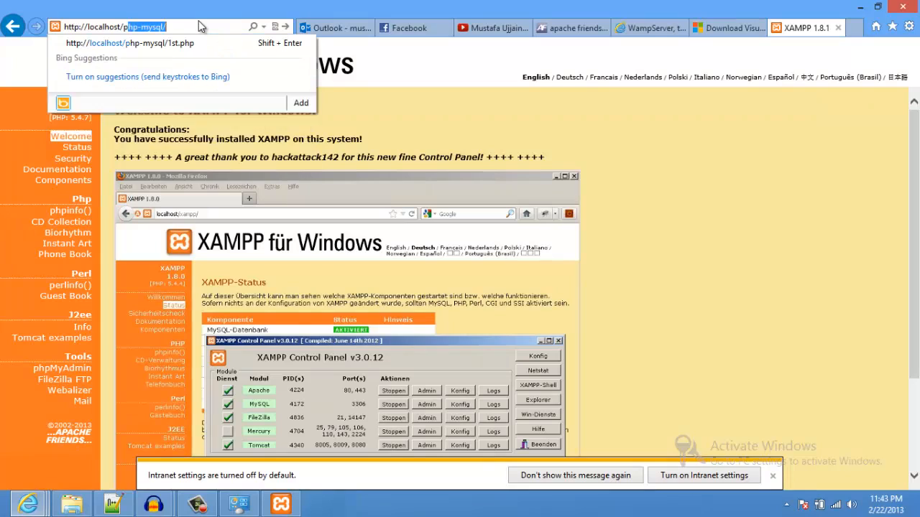
key("End")
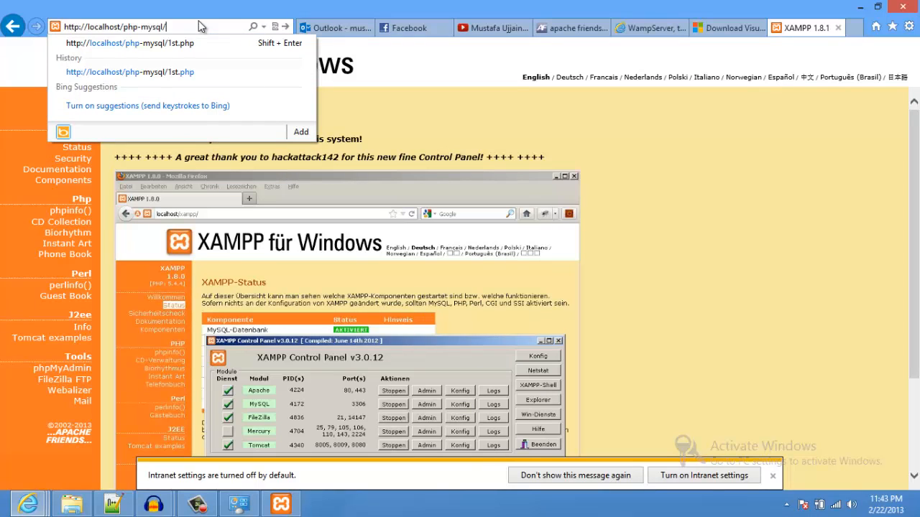
left_click(194, 43)
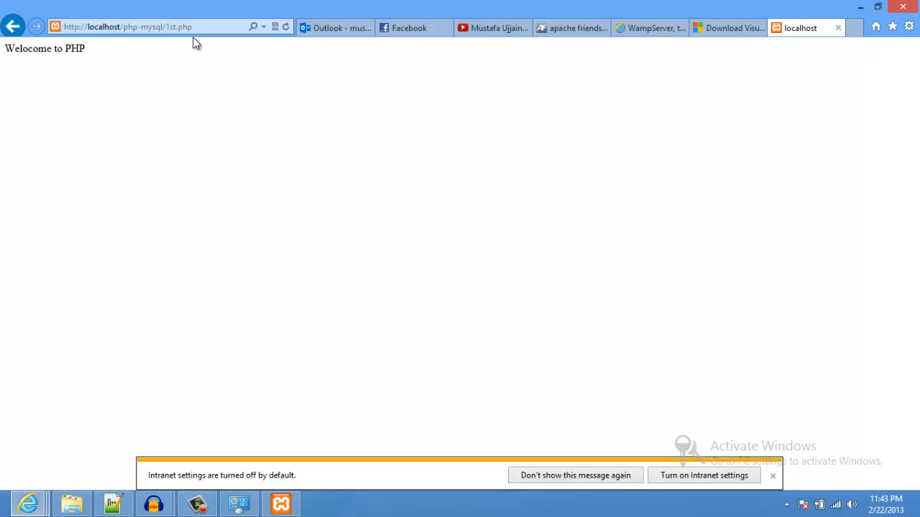
left_click(113, 505)
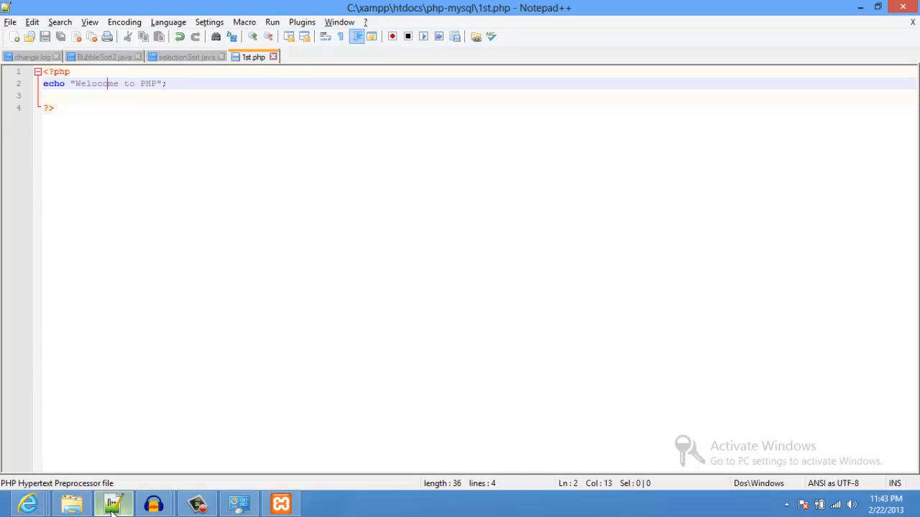